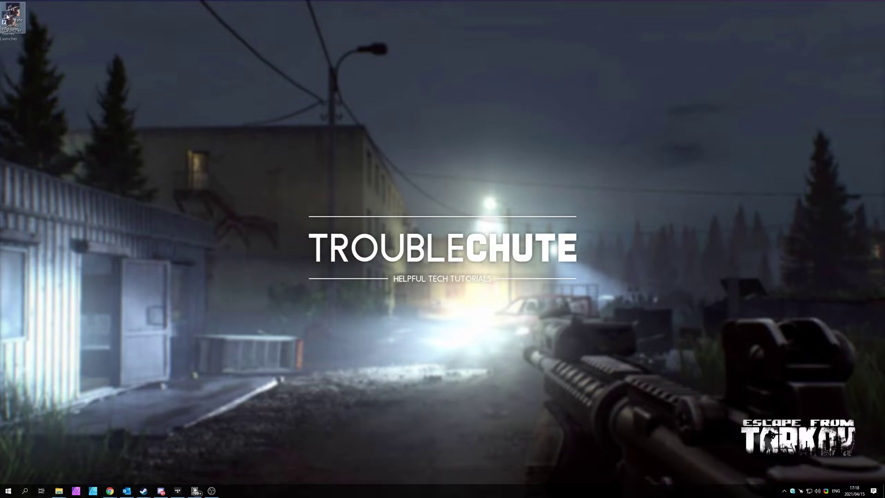
Open the launcher shortcut's file location, then go up to the C:\Battlestate Games folder.
{"action": "left_click_drag", "start_coordinate": [12, 14], "coordinate": [232, 194]}
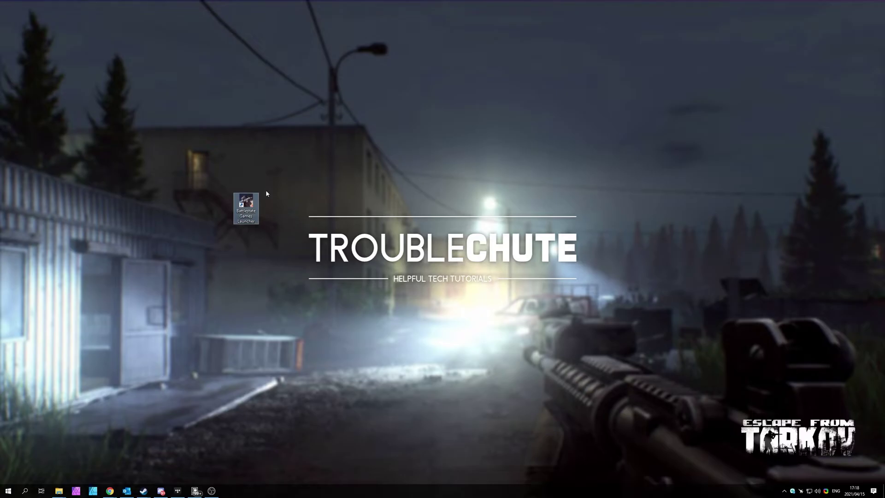
{"action": "key", "text": "super+e"}
{"action": "left_click_drag", "start_coordinate": [240, 205], "coordinate": [212, 206]}
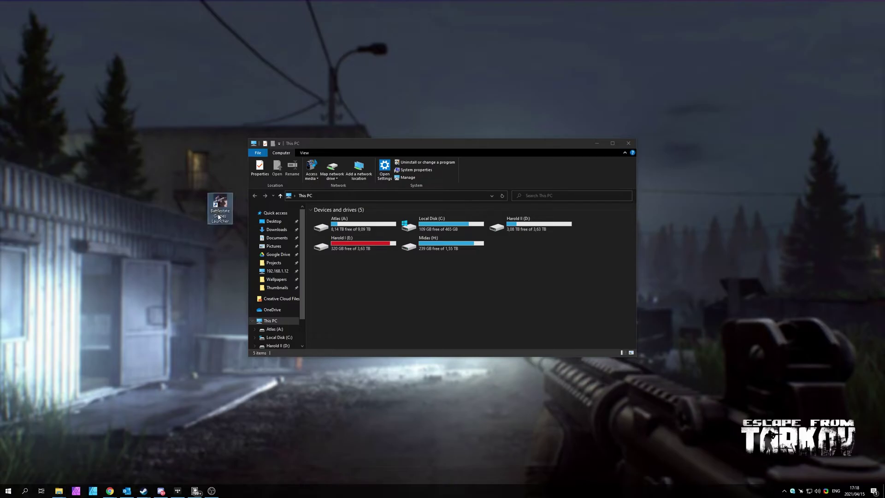
{"action": "right_click", "coordinate": [218, 211]}
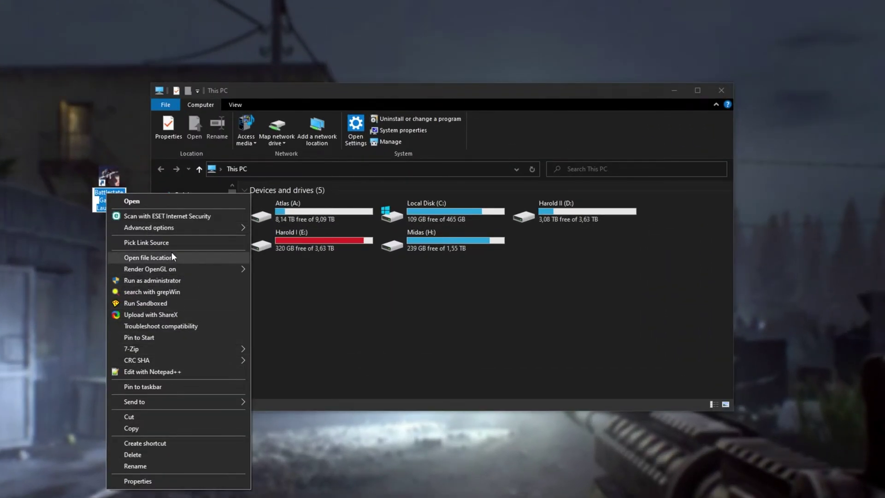
{"action": "left_click", "coordinate": [173, 256]}
{"action": "left_click_drag", "start_coordinate": [577, 85], "coordinate": [351, 92]}
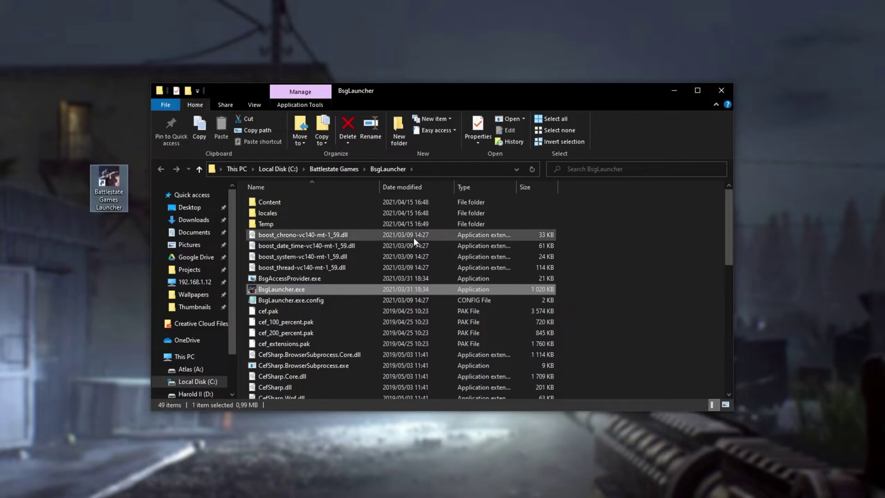
{"action": "left_click", "coordinate": [348, 172]}
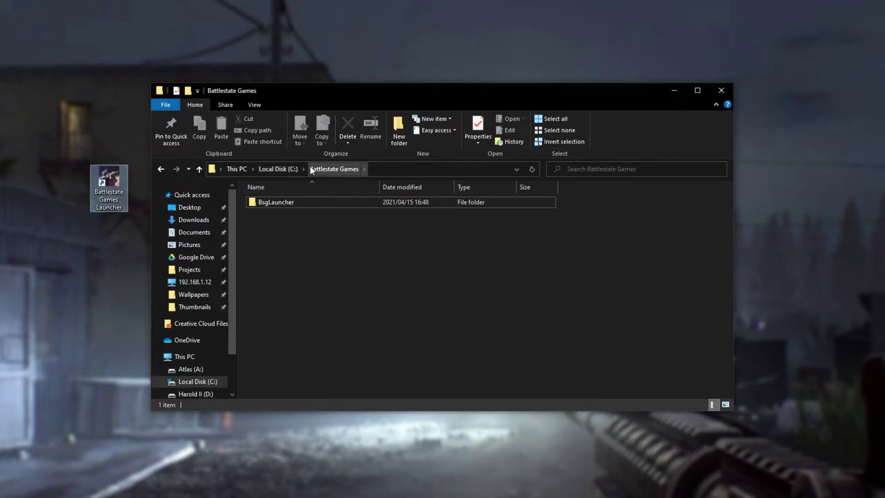
Navigate to the EFT game folder under Games on Midas (H:).
{"action": "double_click", "coordinate": [324, 204]}
{"action": "scroll", "coordinate": [324, 204], "scroll_direction": "down", "scroll_amount": 7}
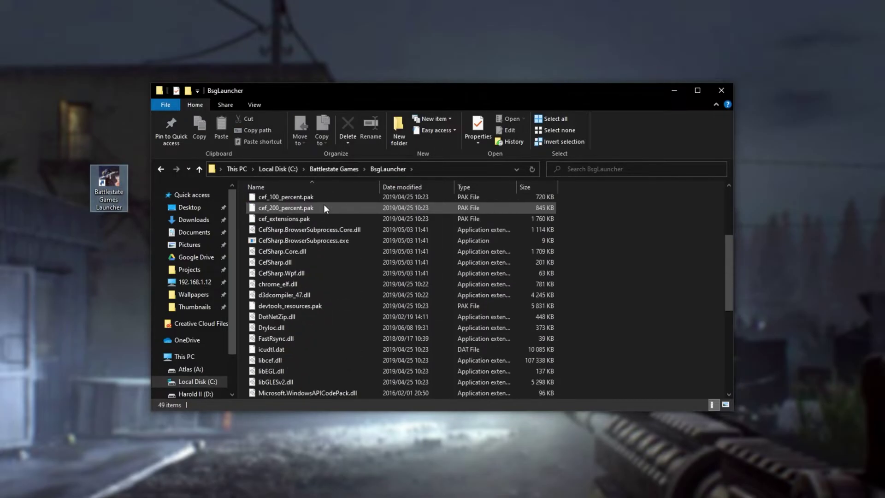
{"action": "scroll", "coordinate": [324, 203], "scroll_direction": "up", "scroll_amount": 8}
{"action": "scroll", "coordinate": [208, 281], "scroll_direction": "down", "scroll_amount": 2}
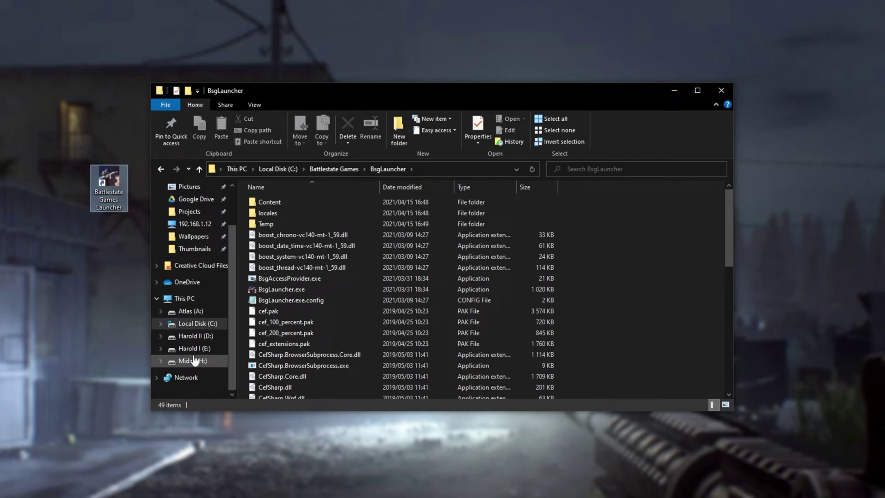
{"action": "left_click", "coordinate": [194, 360]}
{"action": "double_click", "coordinate": [314, 210]}
{"action": "double_click", "coordinate": [314, 210]}
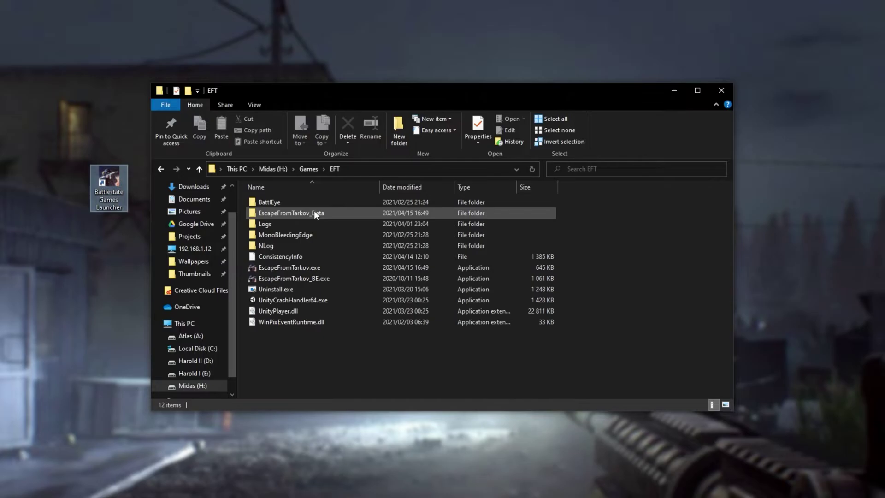
Confirm the EFT folder contents total 19,1 GB, then select EscapeFromTarkov.exe.
{"action": "left_click_drag", "start_coordinate": [484, 369], "coordinate": [418, 199]}
{"action": "right_click", "coordinate": [416, 222]}
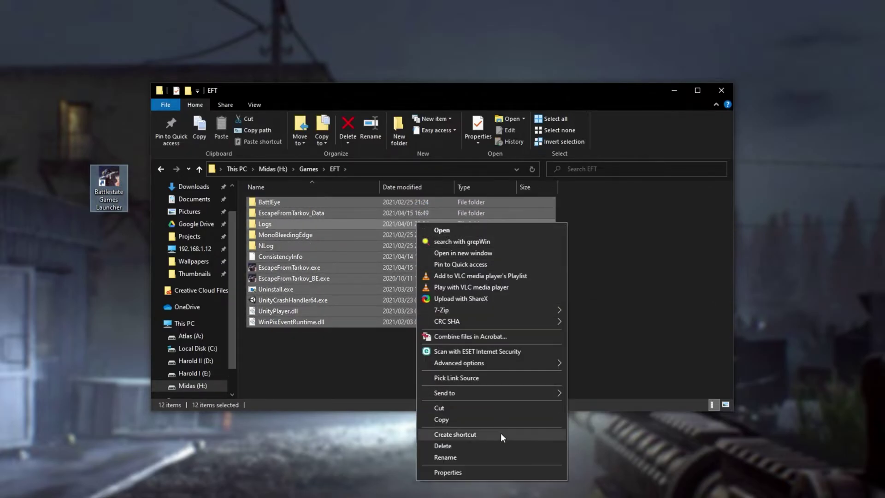
{"action": "left_click", "coordinate": [493, 472]}
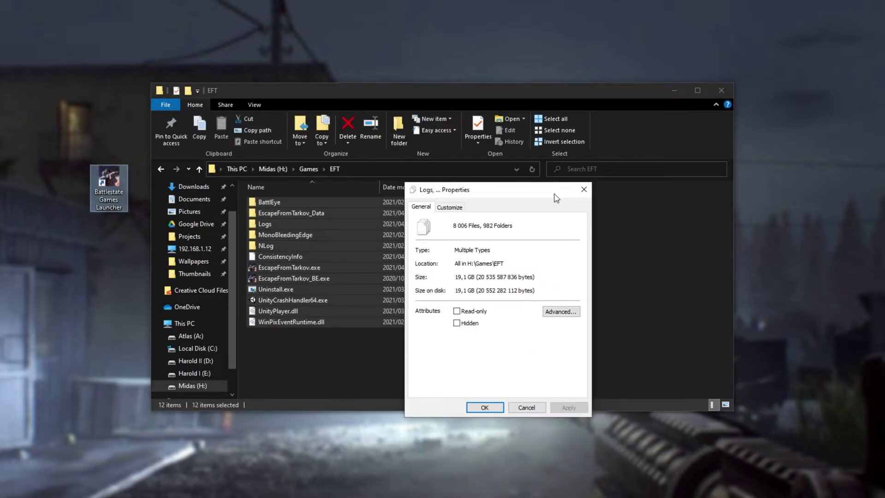
{"action": "left_click", "coordinate": [584, 189]}
{"action": "left_click", "coordinate": [603, 211]}
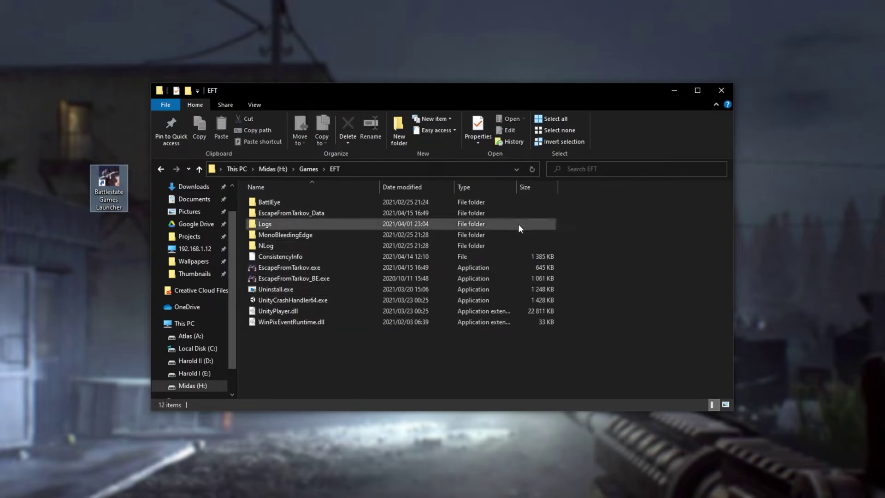
{"action": "left_click", "coordinate": [304, 269]}
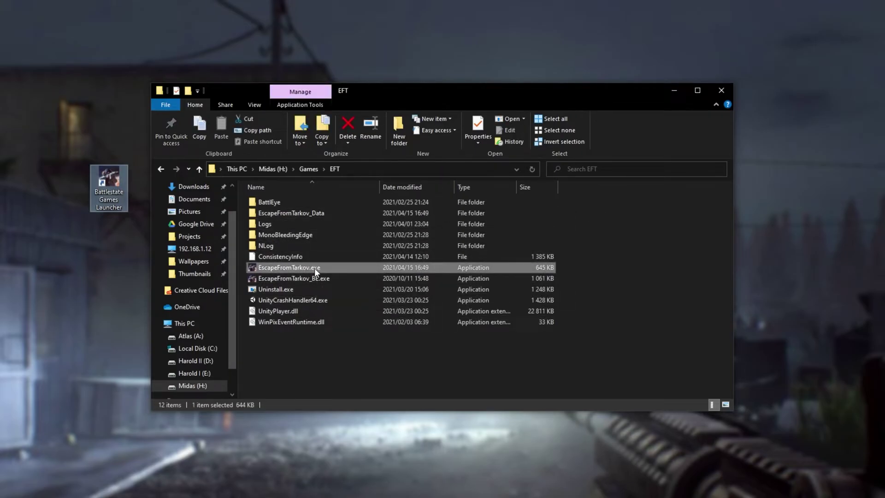
Tick Run this program as an administrator in EscapeFromTarkov.exe's Compatibility properties and confirm.
{"action": "right_click", "coordinate": [336, 266]}
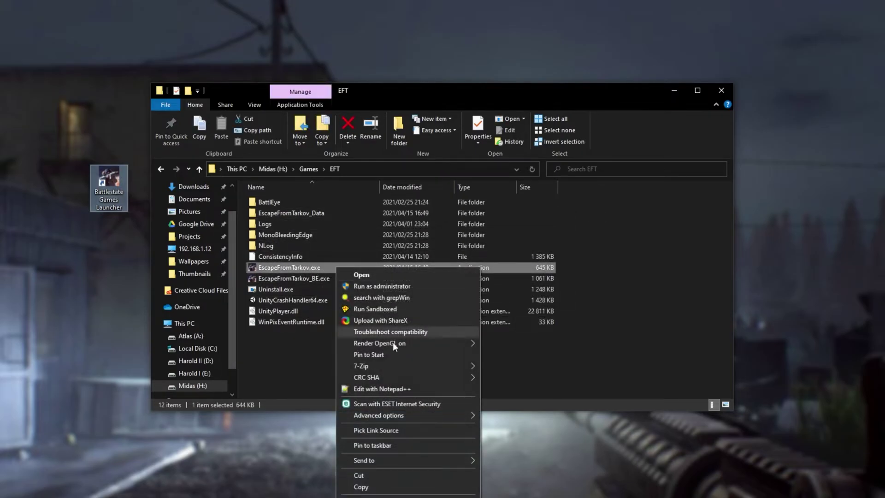
{"action": "left_click", "coordinate": [395, 334]}
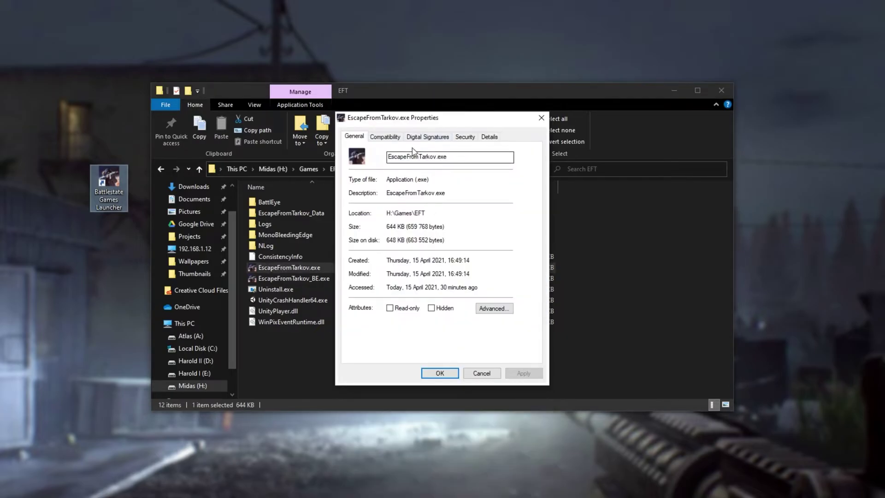
{"action": "left_click", "coordinate": [396, 140]}
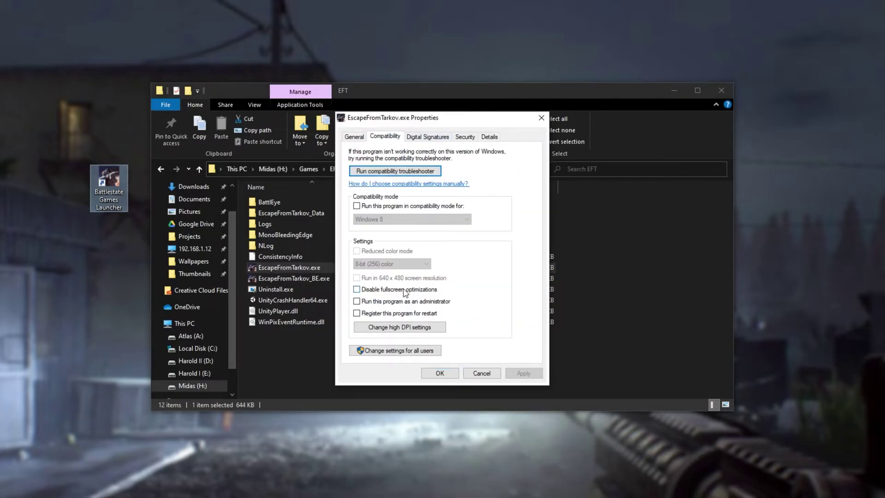
{"action": "left_click", "coordinate": [397, 302]}
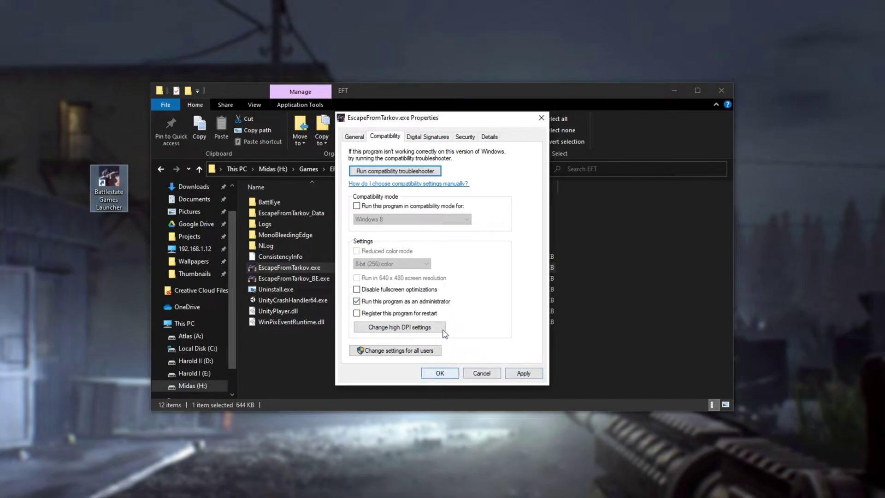
{"action": "left_click", "coordinate": [440, 373]}
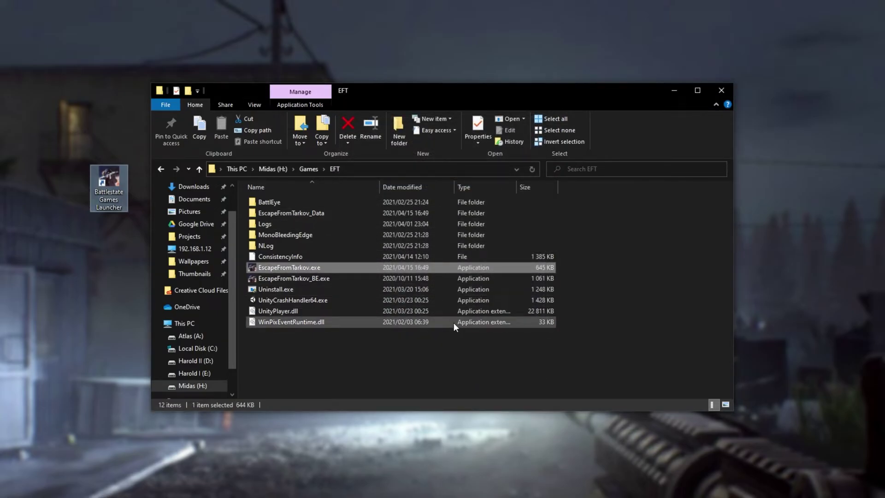
Start the Battlestate Games Launcher from its desktop shortcut and wait for the home page.
{"action": "mouse_move", "coordinate": [111, 189]}
{"action": "left_mouse_down"}
{"action": "mouse_move", "coordinate": [132, 177]}
{"action": "mouse_move", "coordinate": [109, 172]}
{"action": "left_mouse_up"}
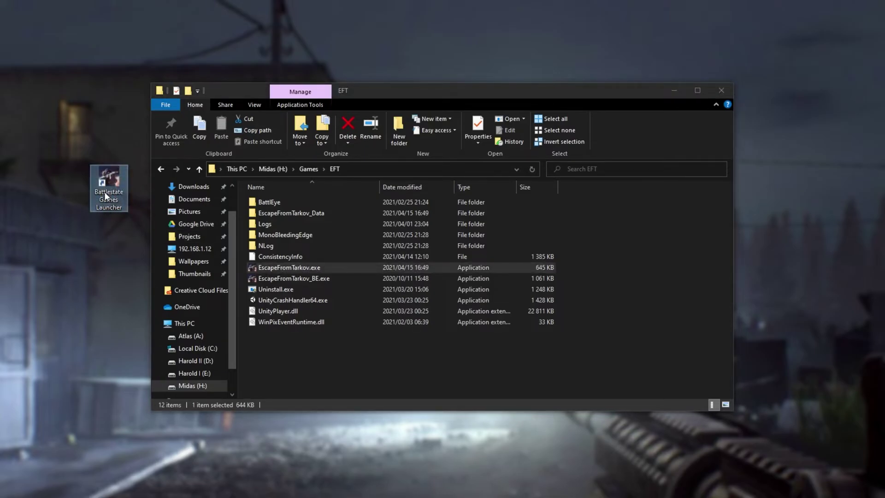
{"action": "right_click", "coordinate": [107, 173]}
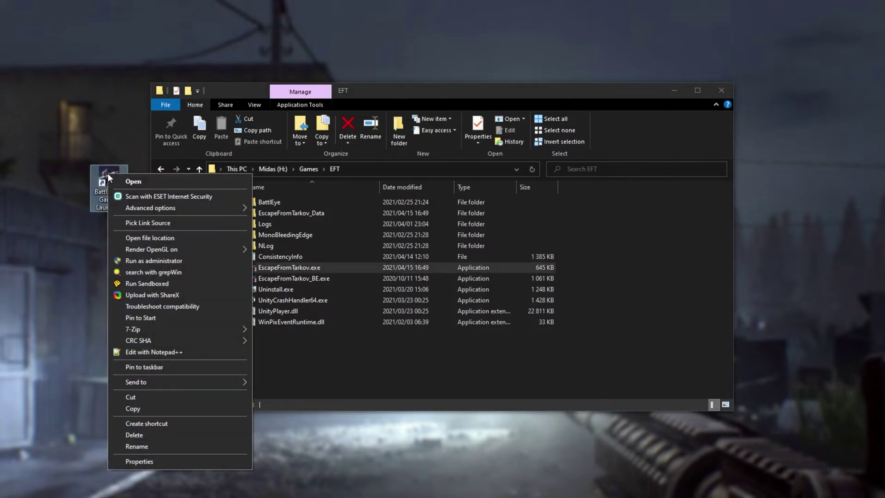
{"action": "left_click", "coordinate": [134, 182]}
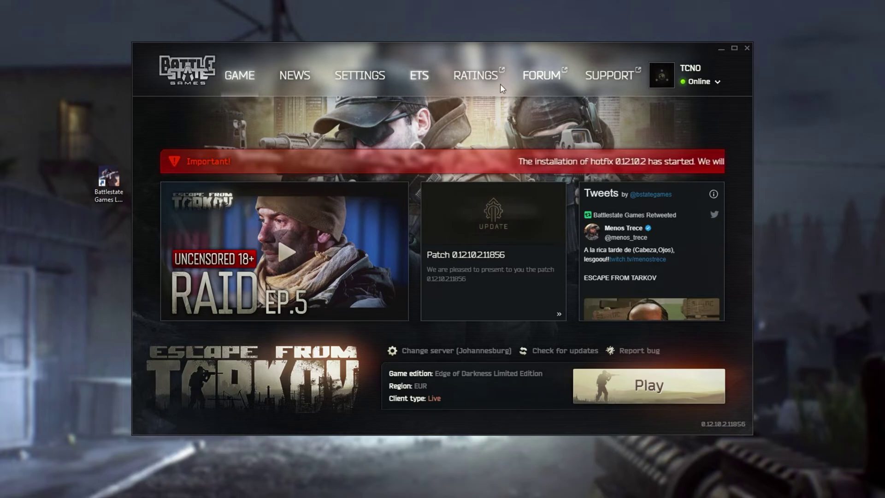
{"action": "mouse_move", "coordinate": [321, 195]}
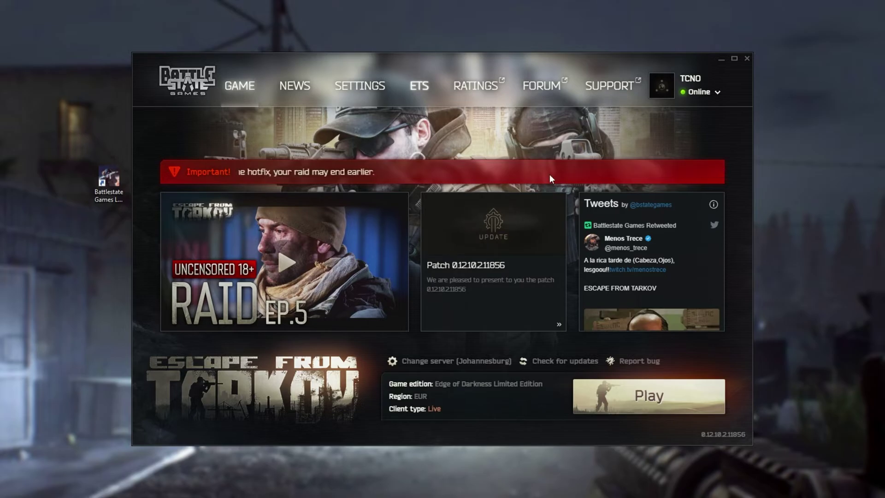
{"action": "left_click", "coordinate": [687, 87]}
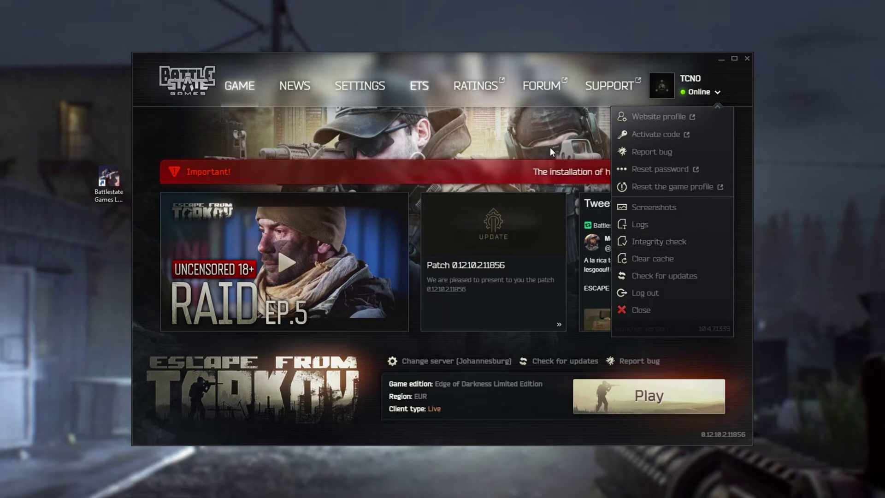
{"action": "left_click", "coordinate": [530, 135]}
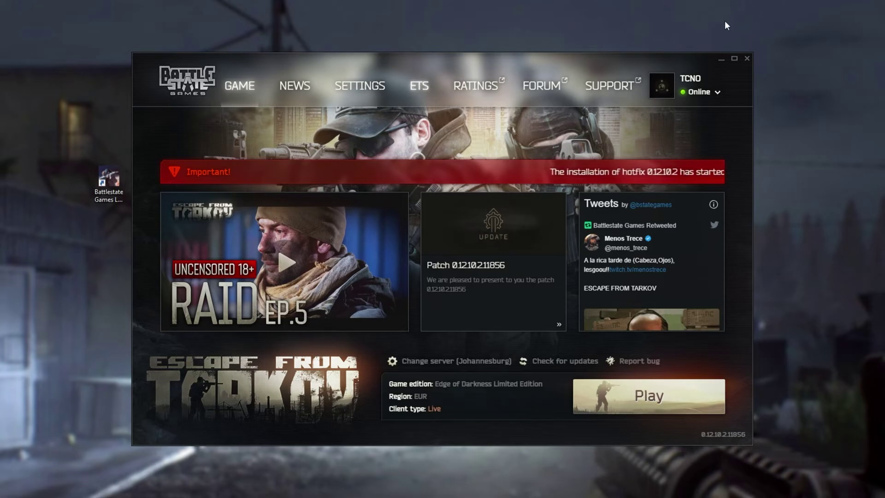
{"action": "key", "text": "super"}
{"action": "type", "text": "firewall"}
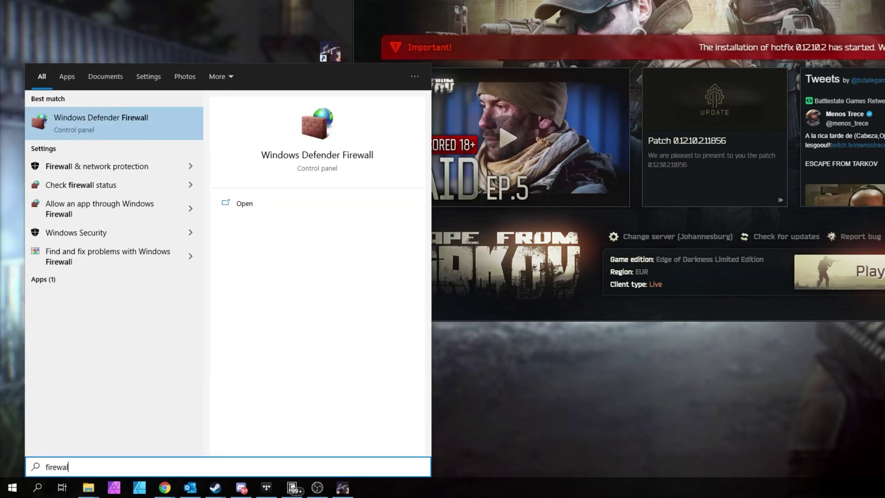
{"action": "left_click", "coordinate": [106, 171]}
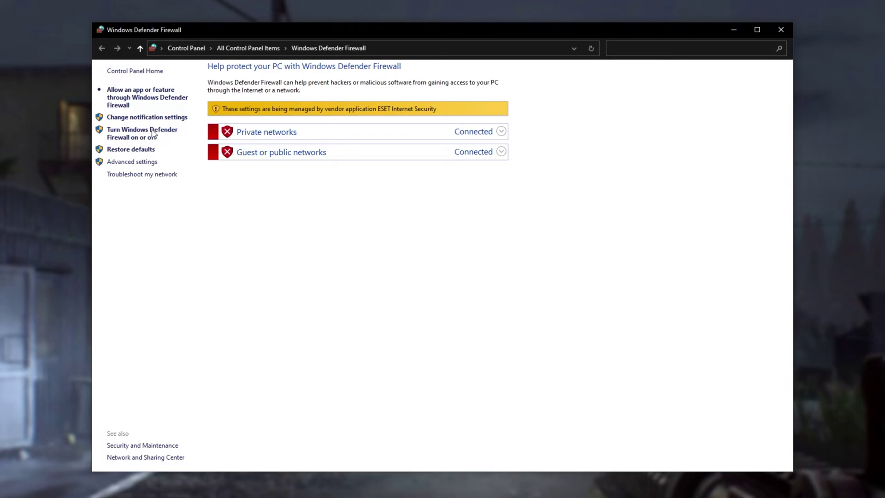
{"action": "left_click", "coordinate": [789, 28]}
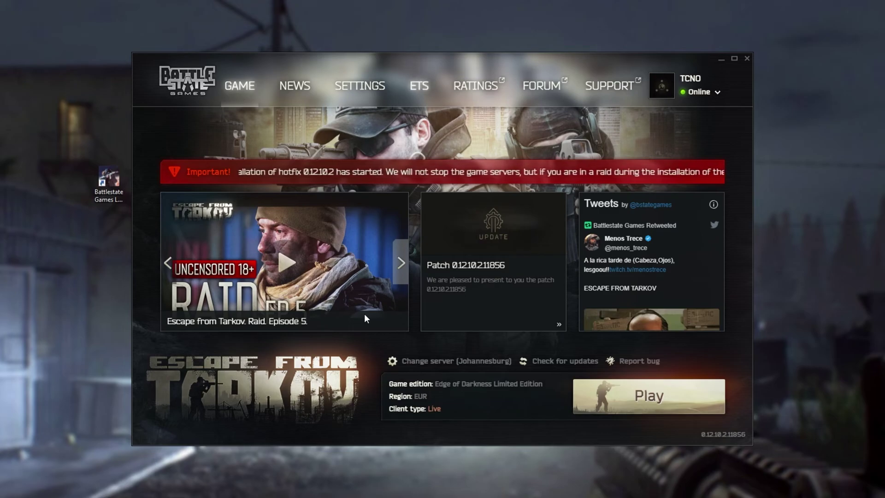
Open and then close the TCNO account menu in the launcher.
{"action": "left_click", "coordinate": [699, 83]}
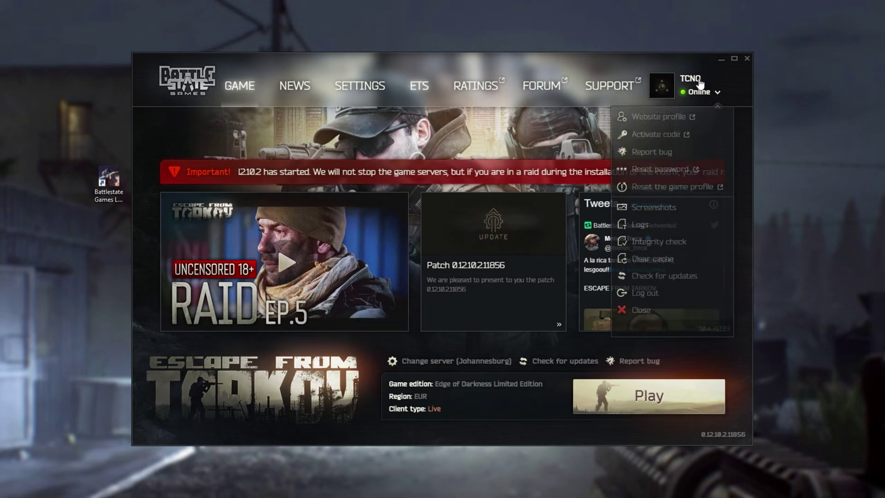
{"action": "left_click", "coordinate": [558, 168]}
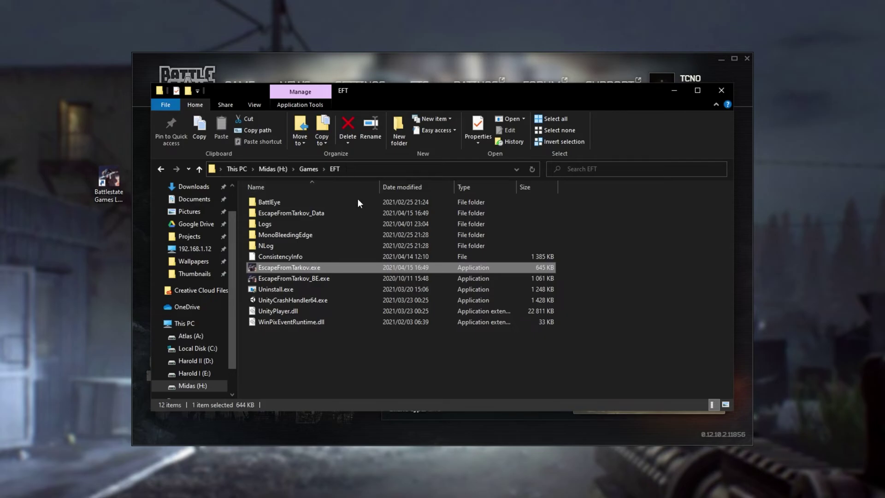
Run Uninstall_BattlEye.bat, then Install_BattlEye.bat, from the EFT BattlEye folder.
{"action": "key", "text": "ctrl+a"}
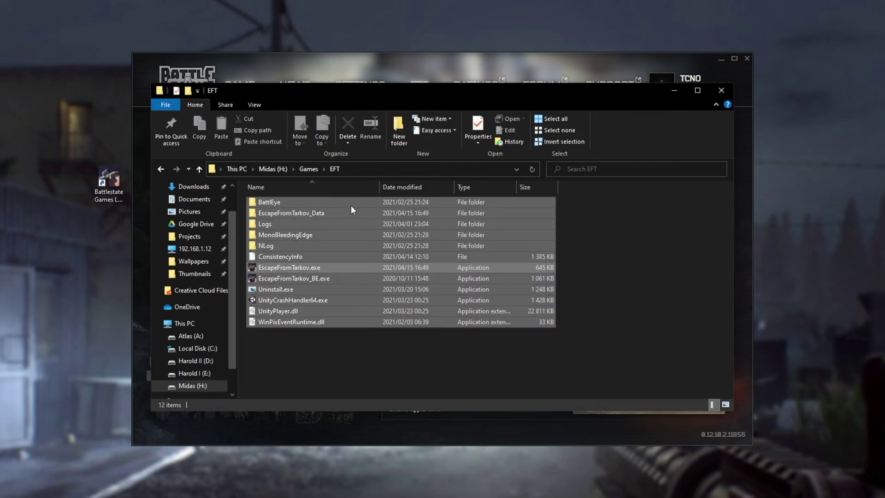
{"action": "left_click", "coordinate": [490, 329]}
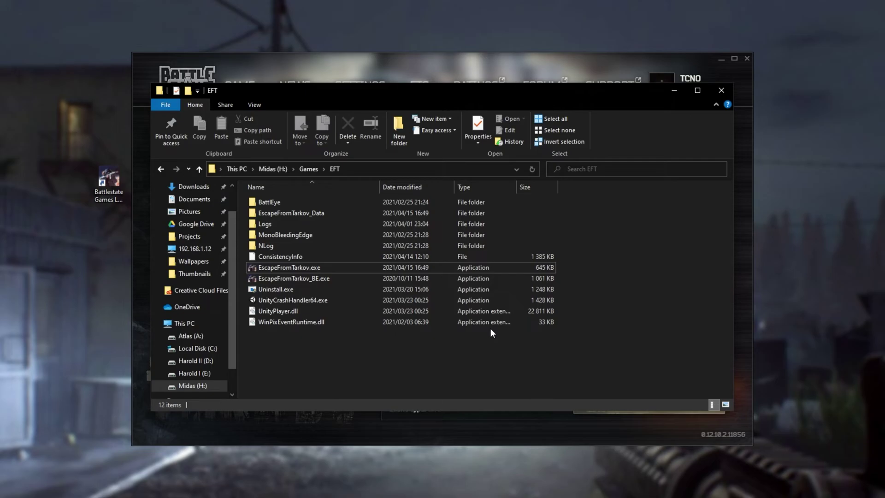
{"action": "double_click", "coordinate": [358, 200]}
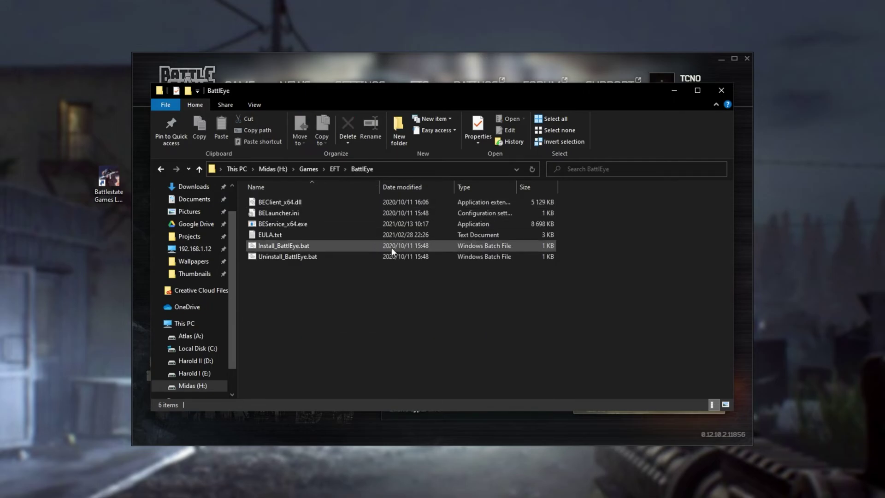
{"action": "left_click_drag", "start_coordinate": [427, 316], "coordinate": [401, 180]}
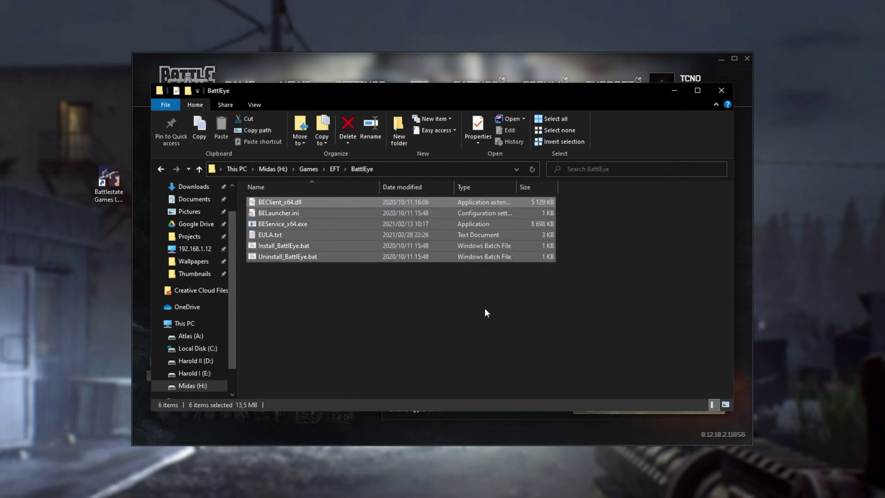
{"action": "left_click", "coordinate": [354, 260]}
{"action": "double_click", "coordinate": [354, 261]}
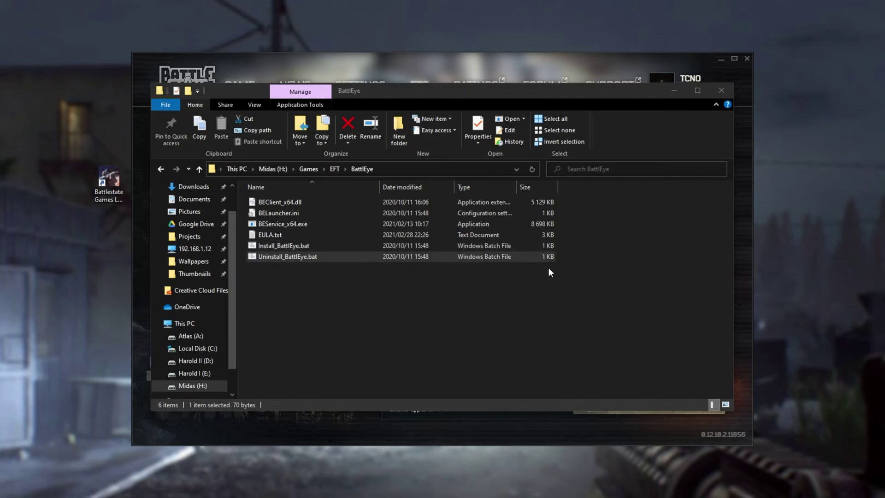
{"action": "left_click", "coordinate": [356, 245]}
{"action": "double_click", "coordinate": [378, 245]}
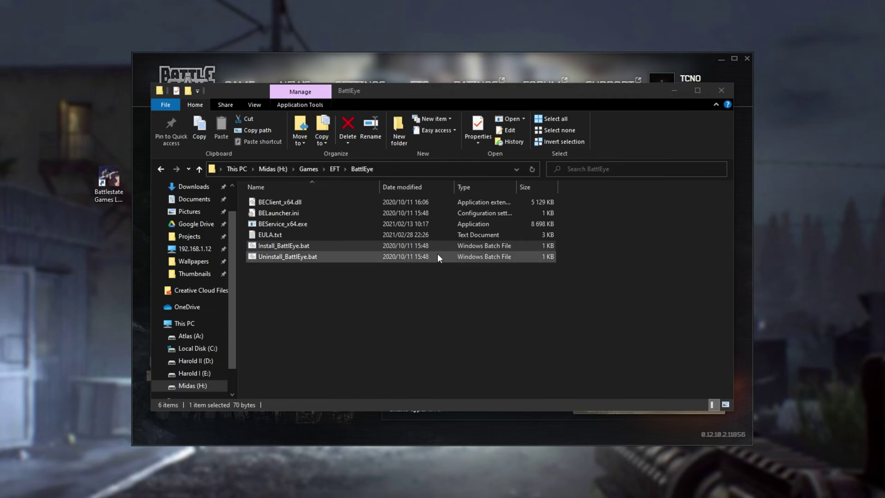
Return to the EFT folder, cancel the Folder In Use warning, and bring the launcher forward.
{"action": "left_click", "coordinate": [335, 170]}
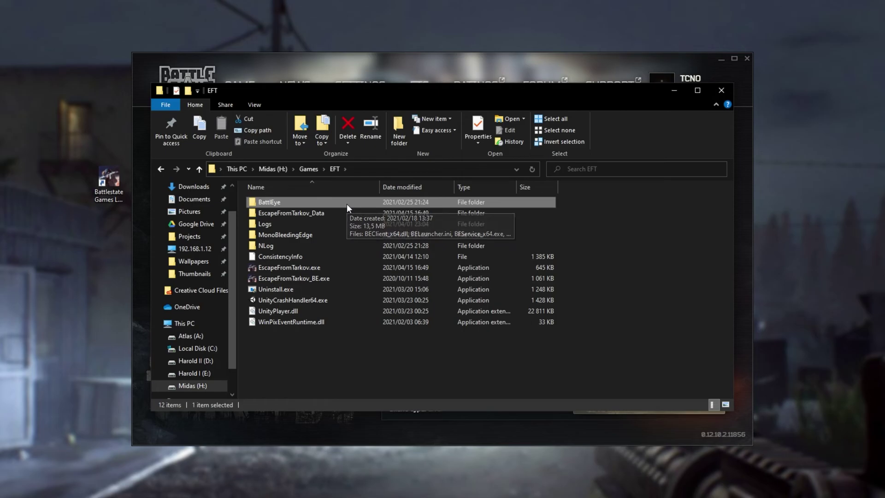
{"action": "key", "text": "Delete"}
{"action": "left_click", "coordinate": [519, 197]}
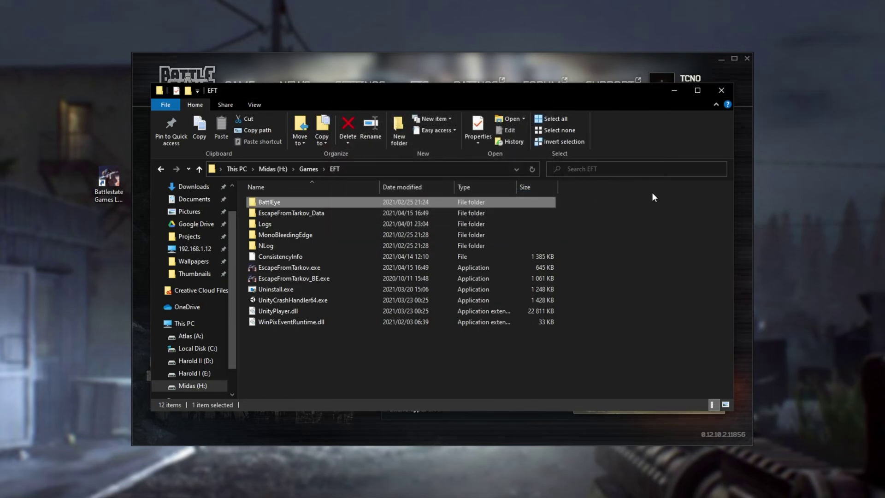
{"action": "left_click", "coordinate": [624, 63]}
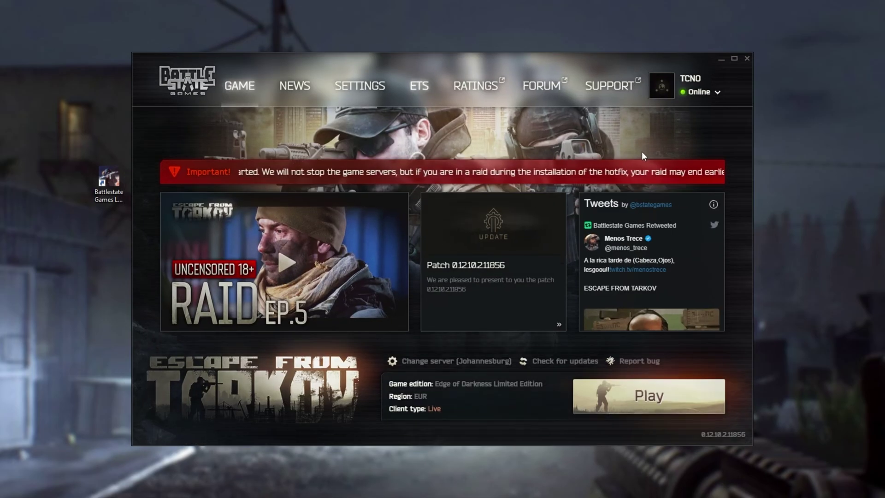
Open the TCNO account menu, then close the Battlestate Games Launcher.
{"action": "left_click", "coordinate": [696, 87]}
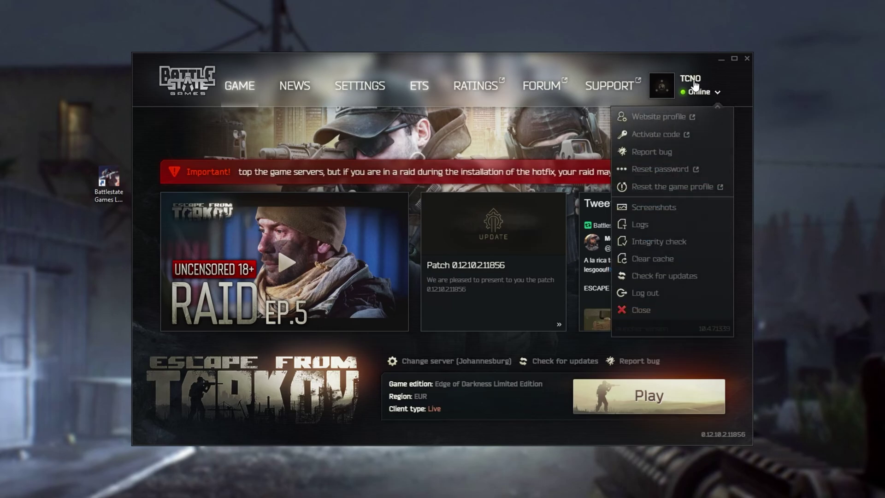
{"action": "left_click", "coordinate": [654, 249]}
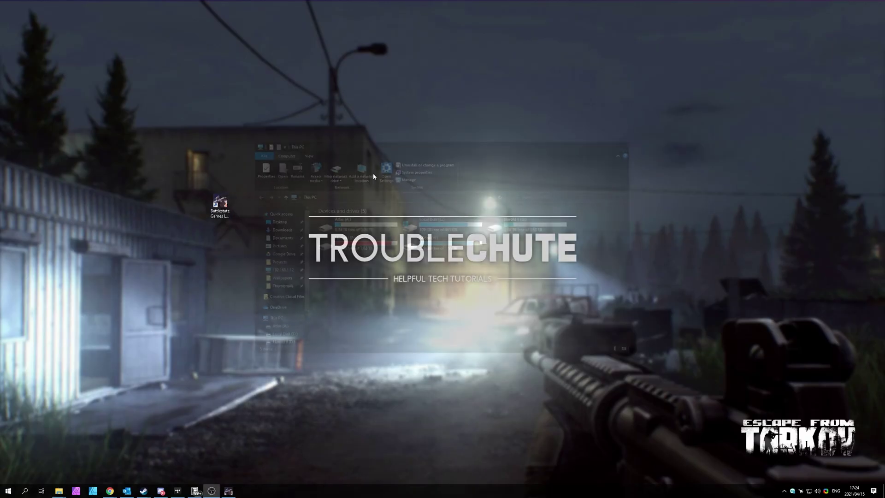
Move the Battlestate Games Launcher shortcut to the desktop's top-left corner.
{"action": "left_click_drag", "start_coordinate": [220, 203], "coordinate": [210, 192]}
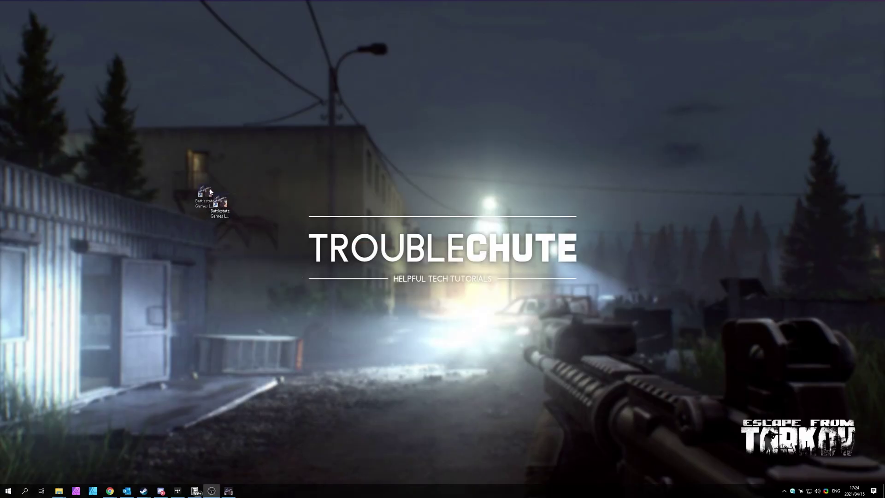